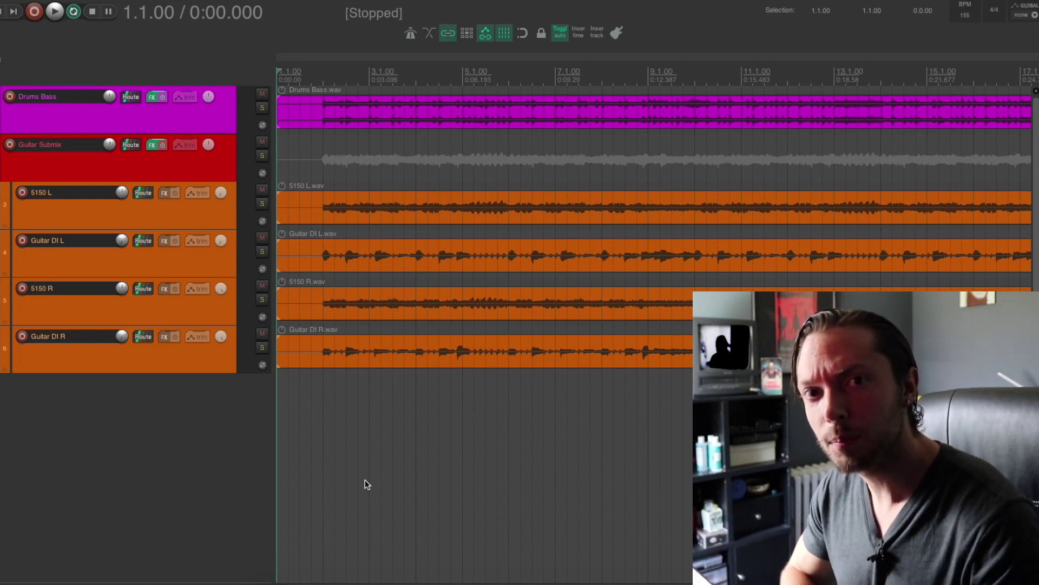
Play the mix, then stop playback back at the start.
key(space)
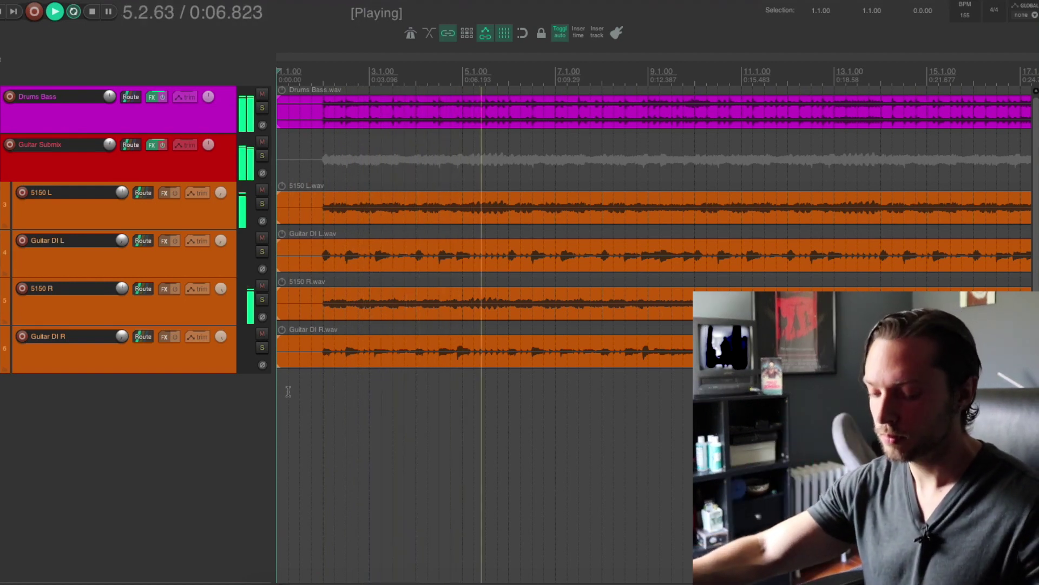
scroll(289, 391, down, 2)
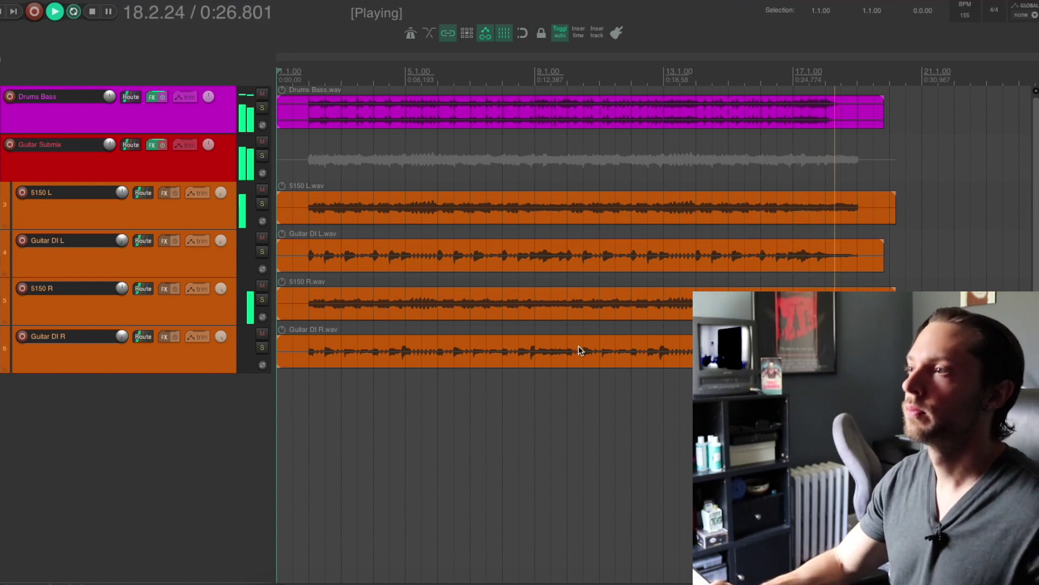
key(space)
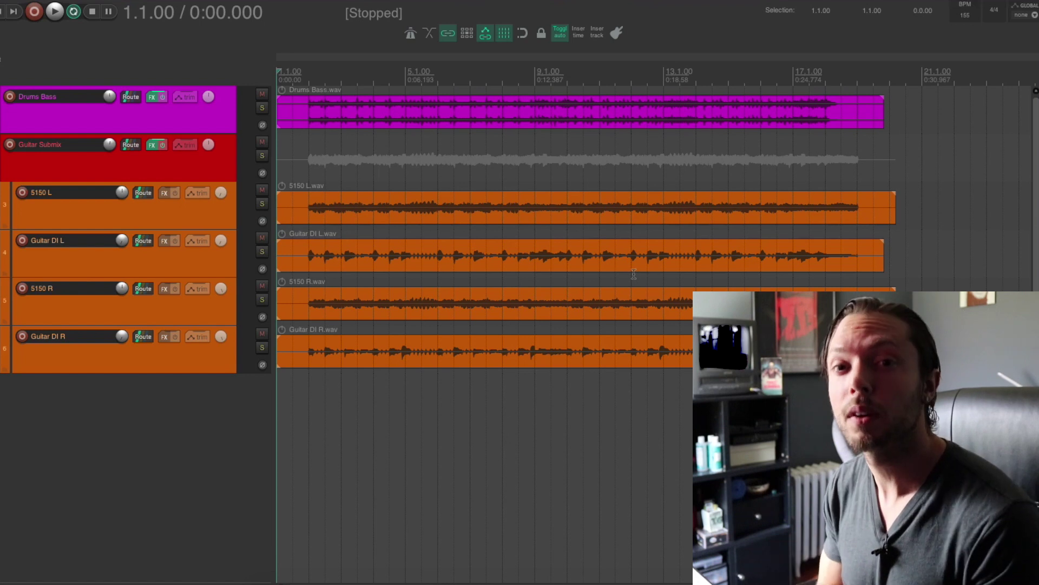
In the mixer, review the Drums Bass track's ReaEQ settings, then close the plugin.
key(ctrl+m)
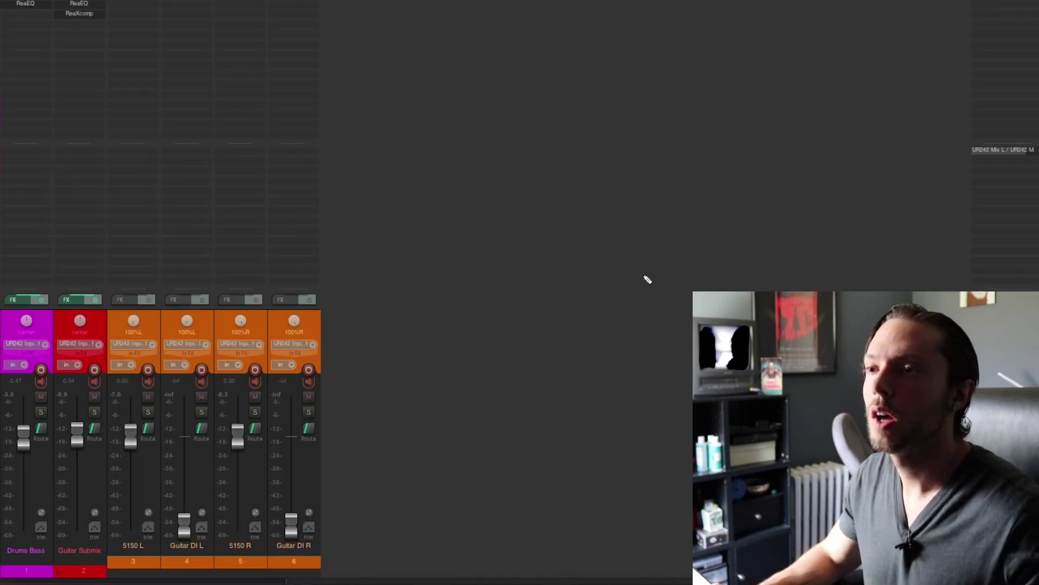
click(32, 551)
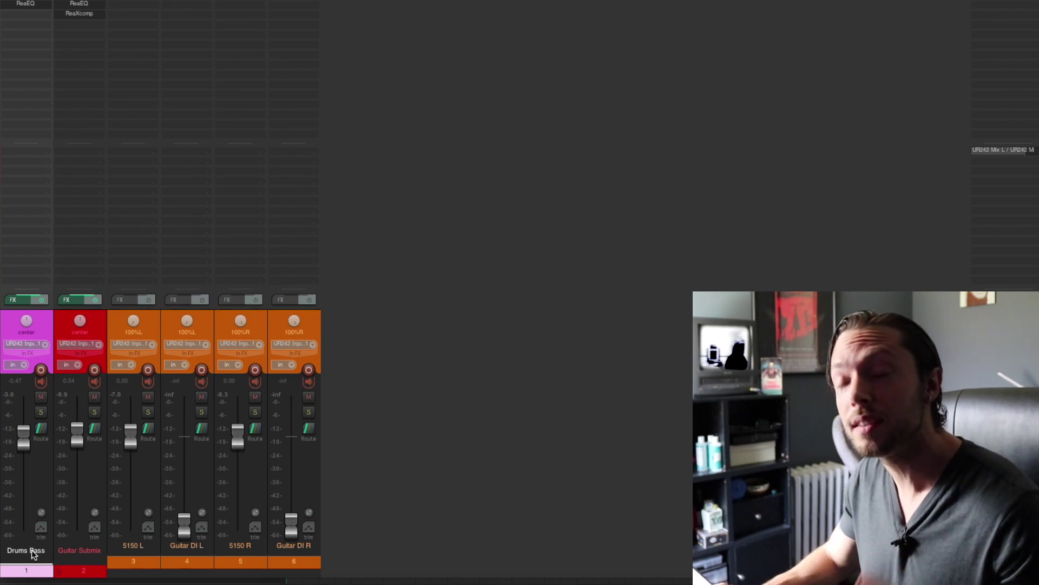
click(28, 4)
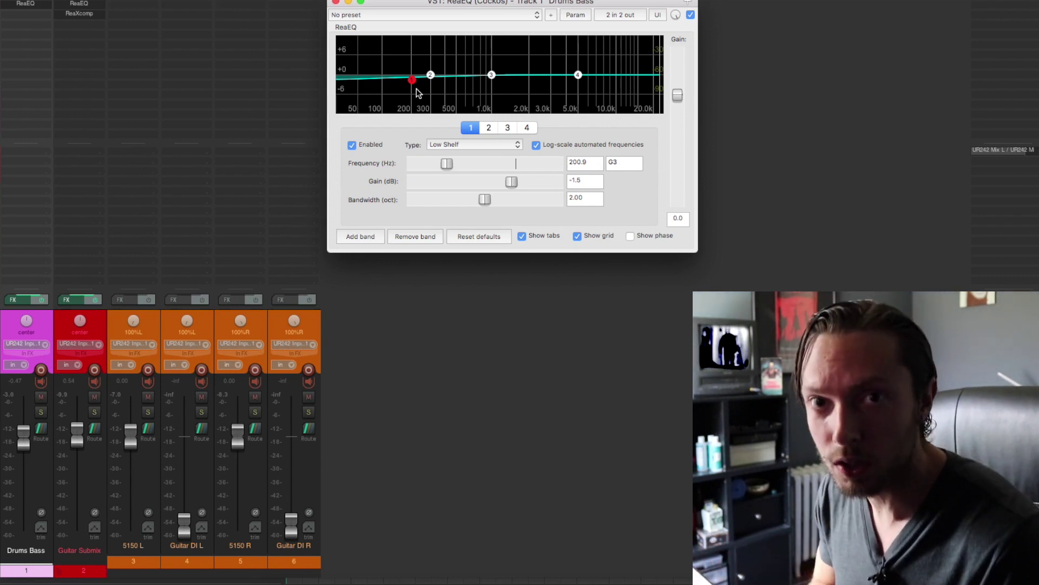
key(Escape)
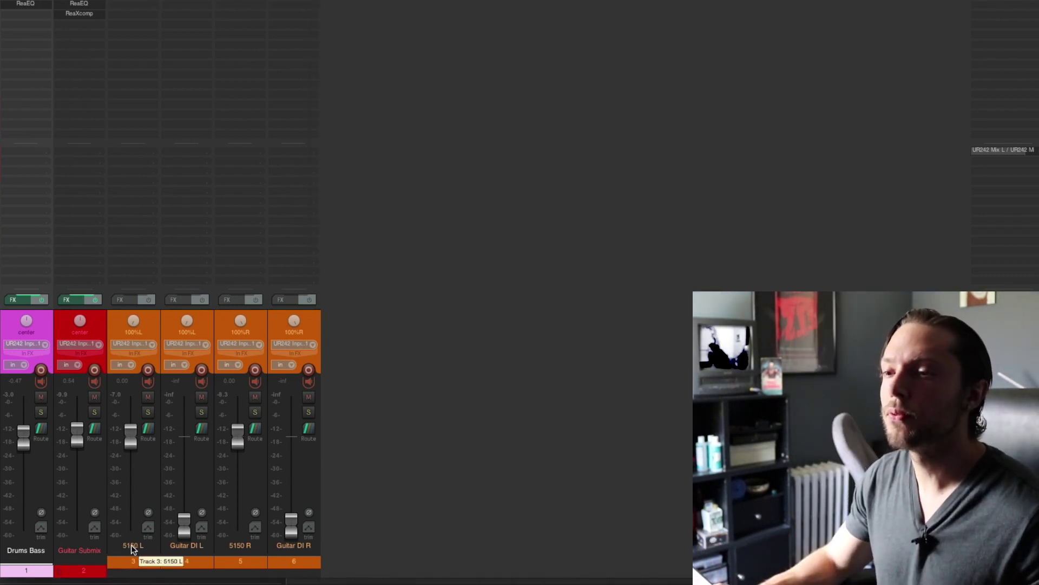
Select the four guitar tracks, 5150 L through Guitar DI R, and return to the track lanes.
drag(280, 540, 139, 549)
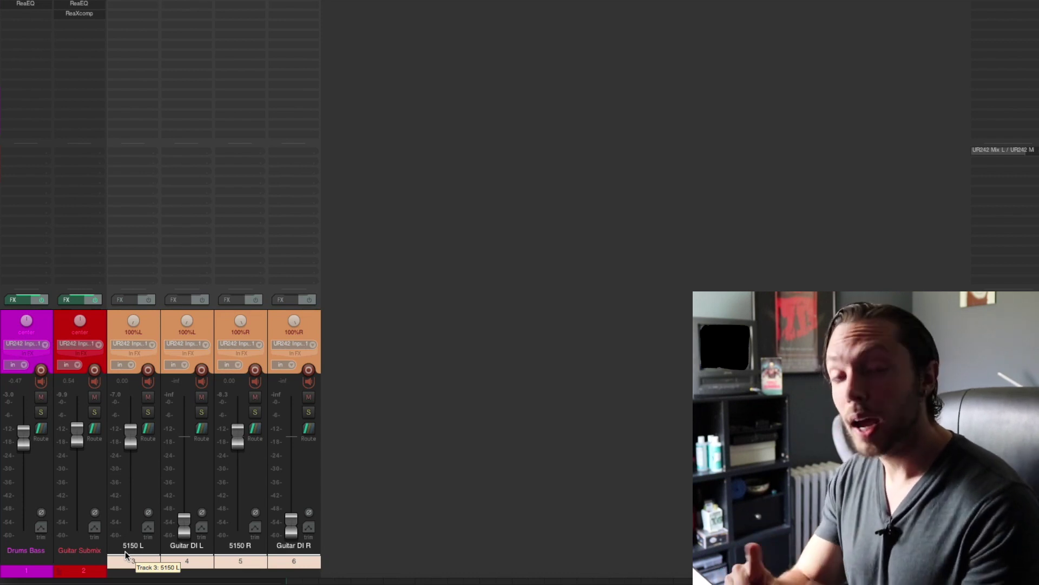
key(ctrl+m)
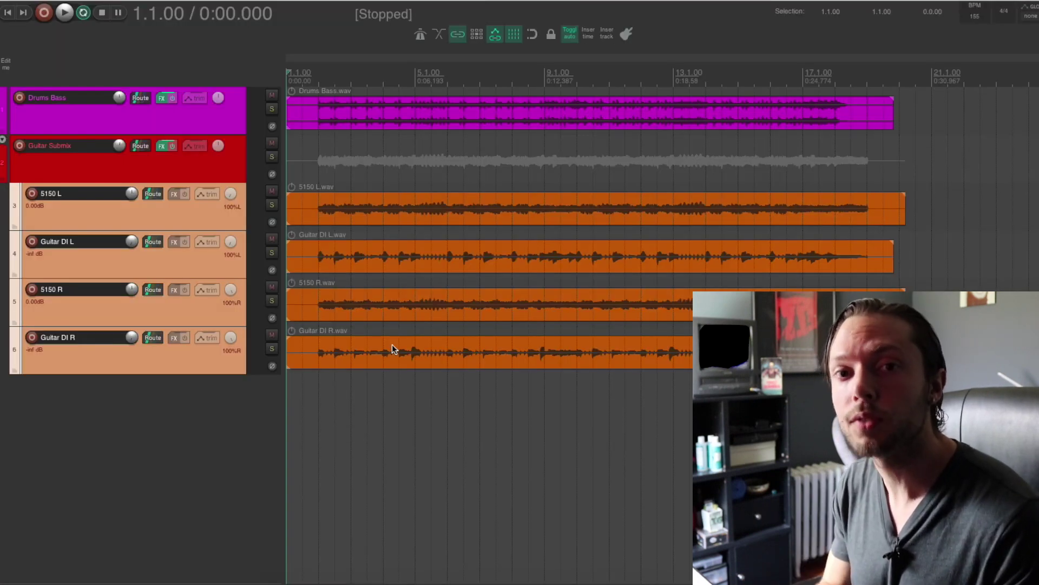
scroll(414, 250, up, 5)
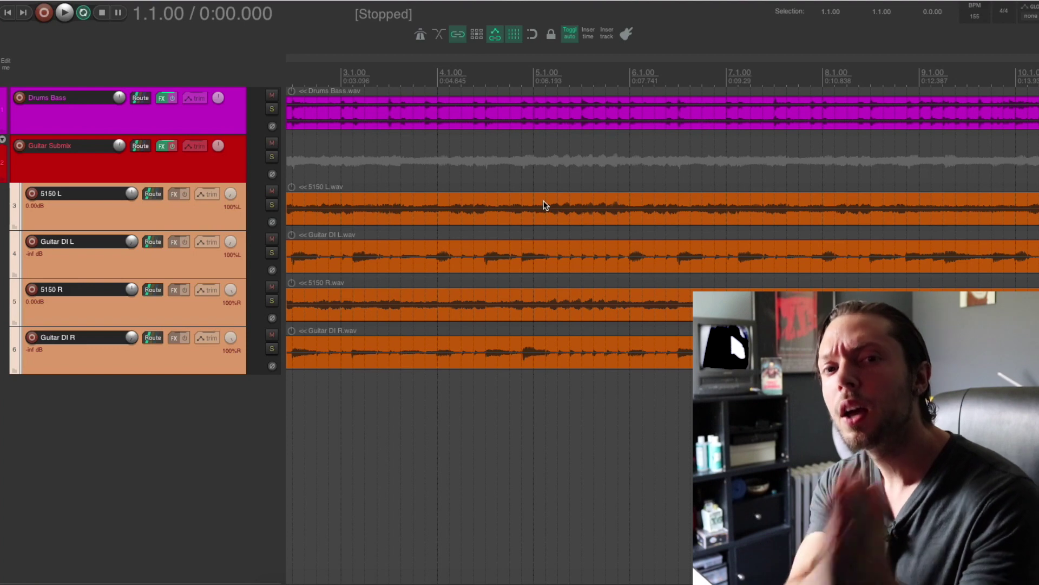
key(ctrl+m)
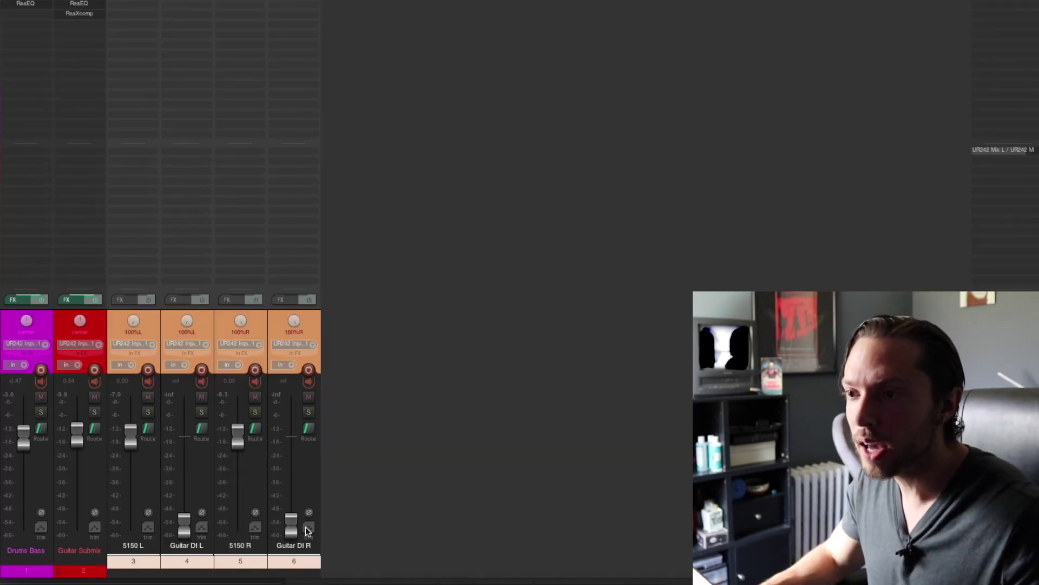
mouse_move(291, 531)
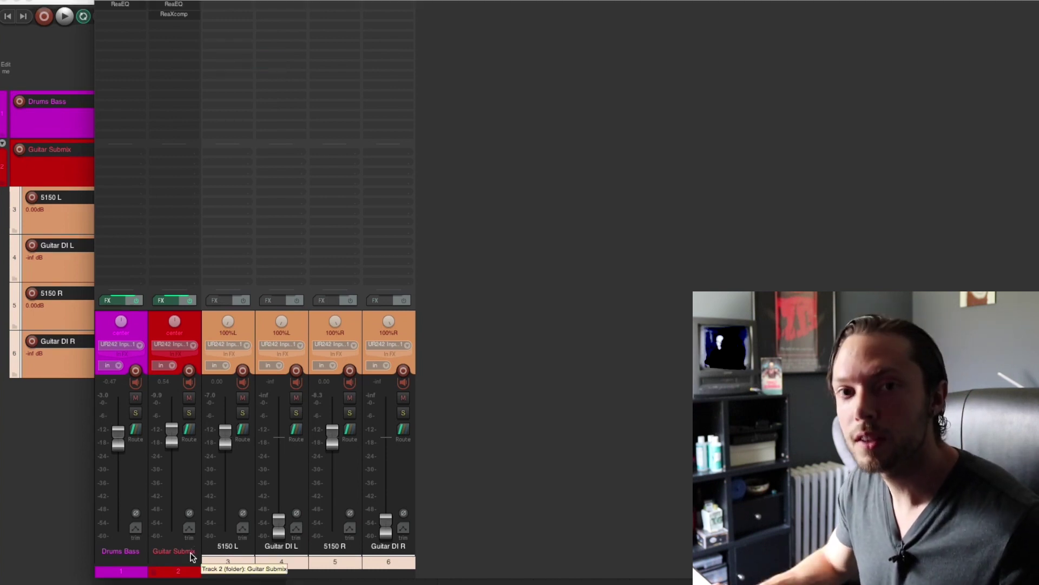
key(super+m)
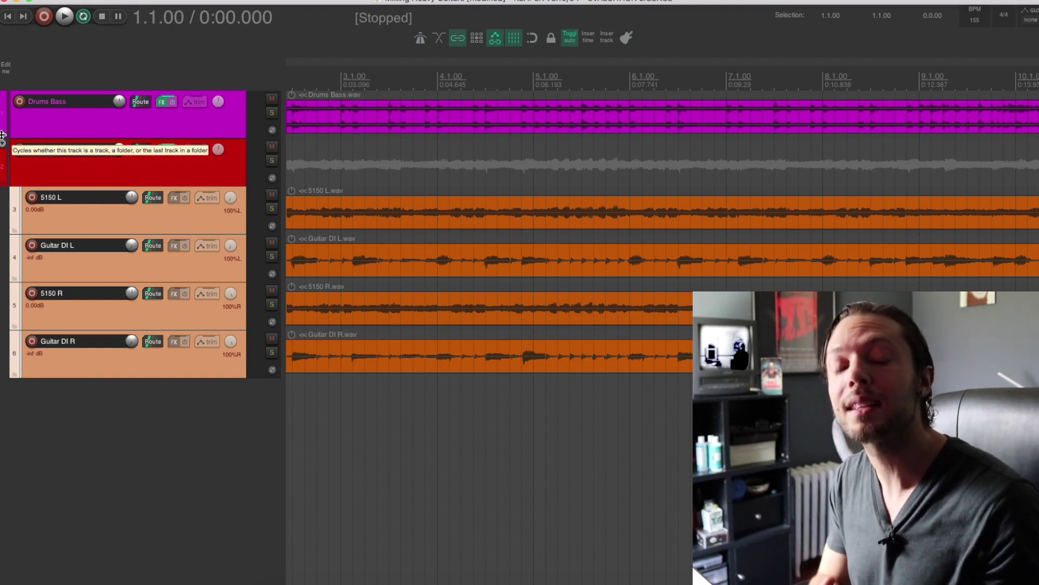
key(super+m)
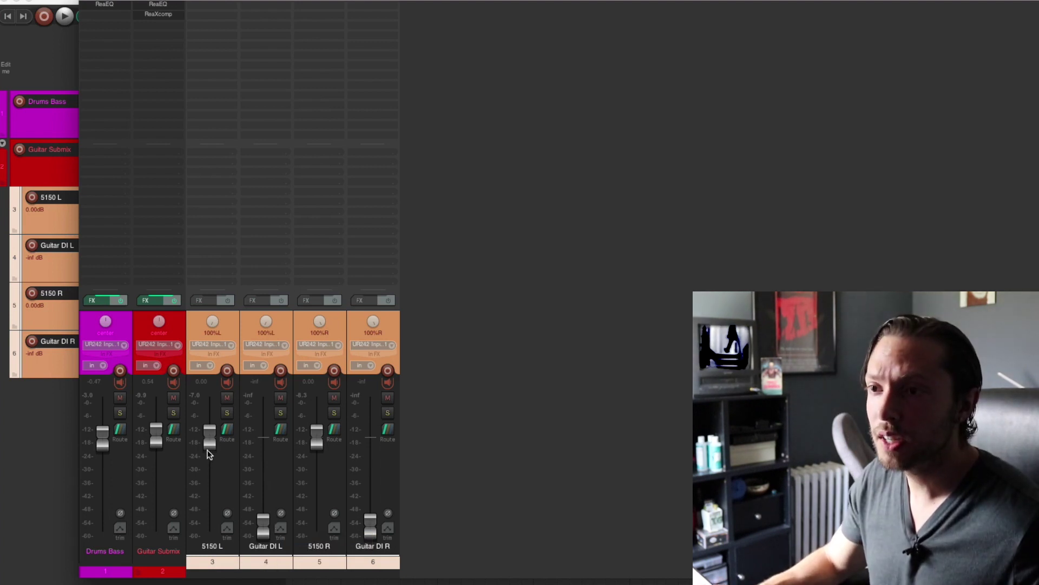
mouse_move(209, 444)
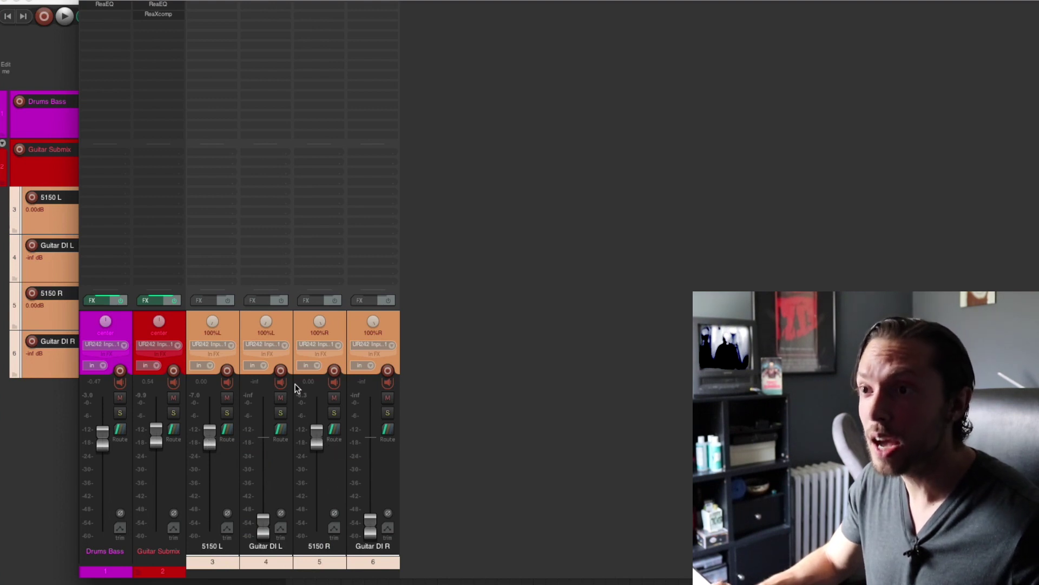
mouse_move(296, 388)
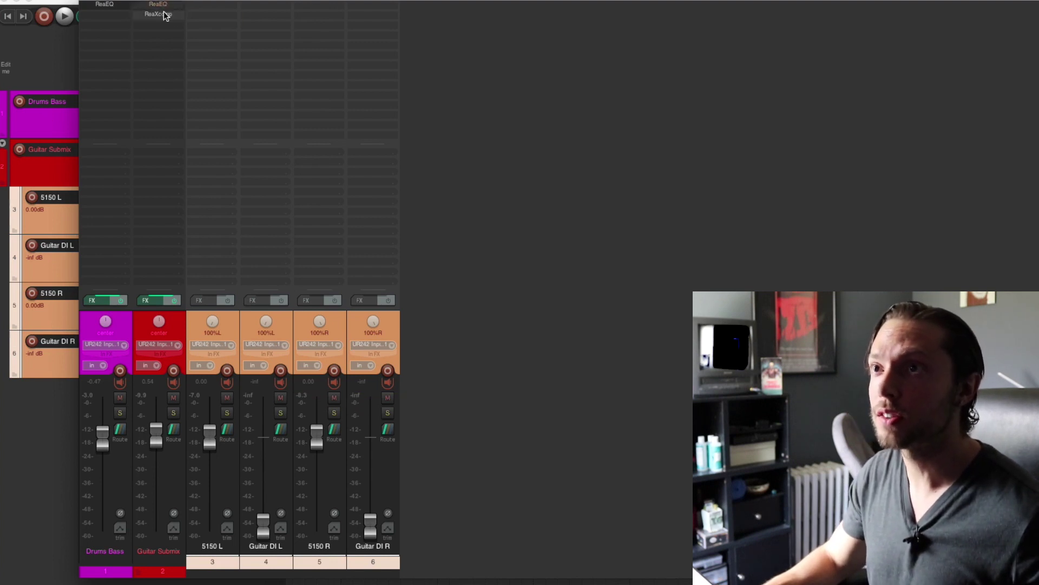
key(super+m)
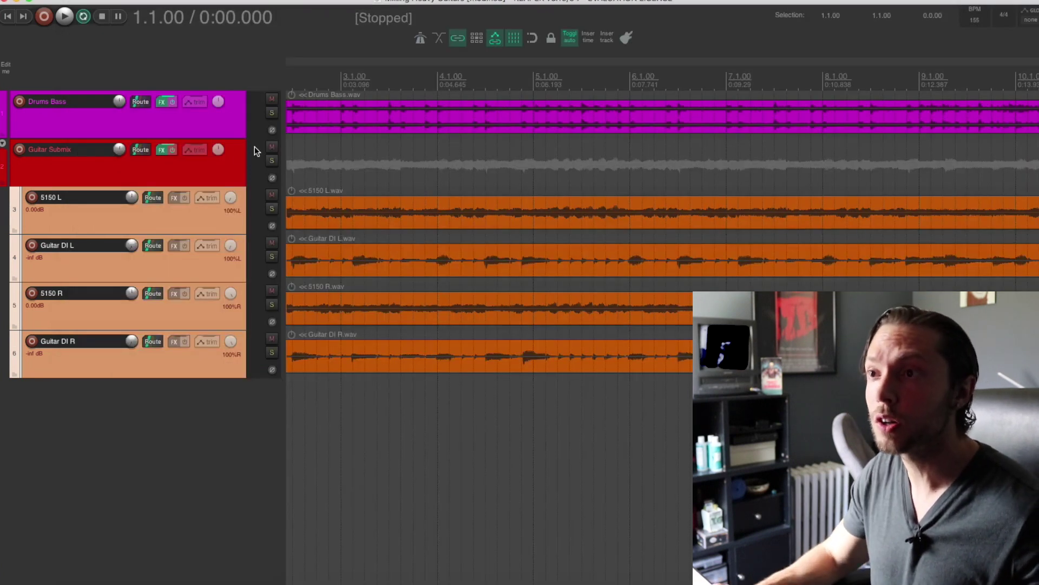
Solo the Guitar Submix folder and play it, toggling the mixer while listening.
key(super+m)
key(space)
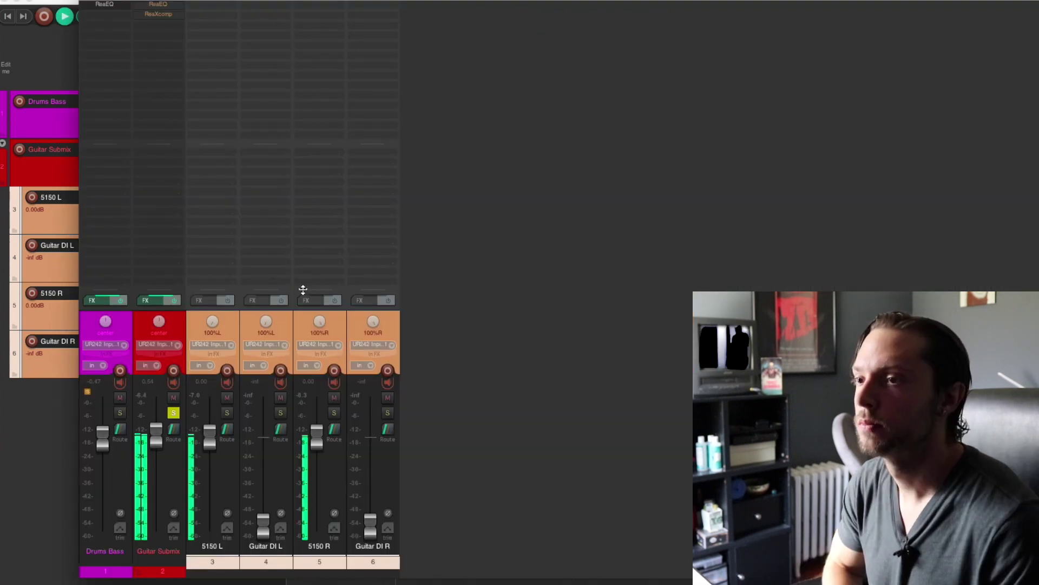
key(super+m)
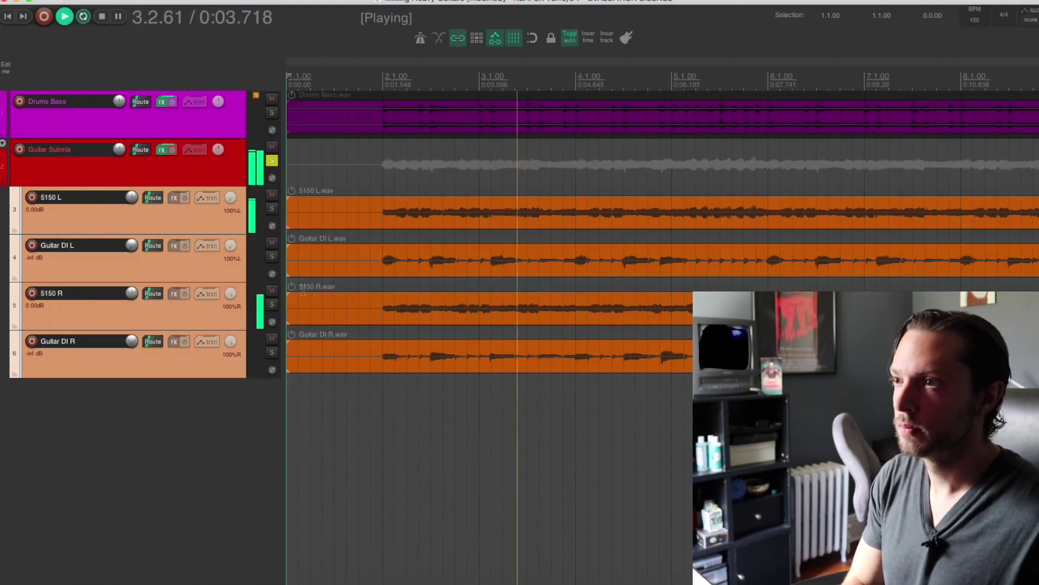
key(super+m)
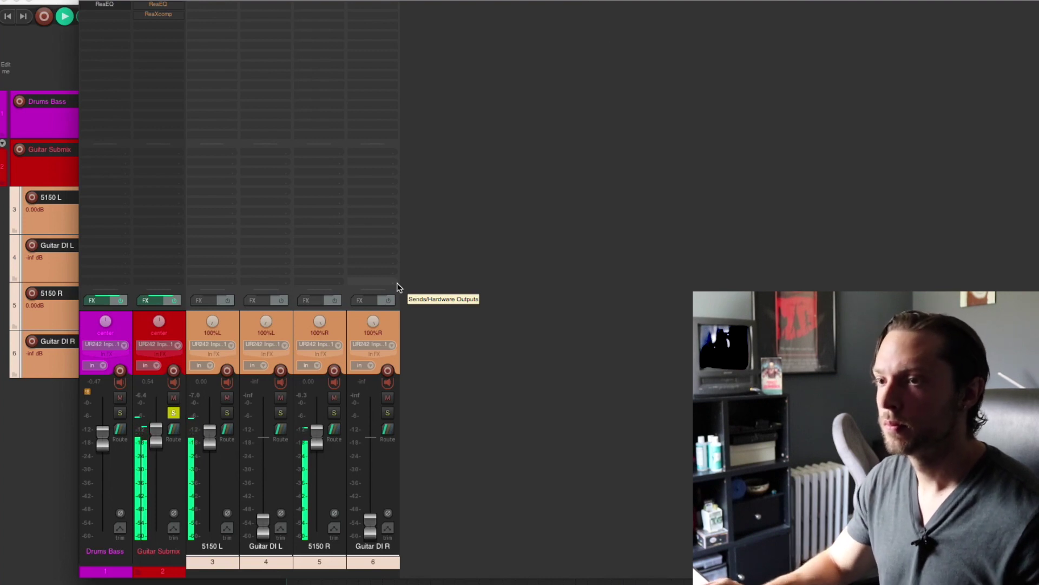
key(super+m)
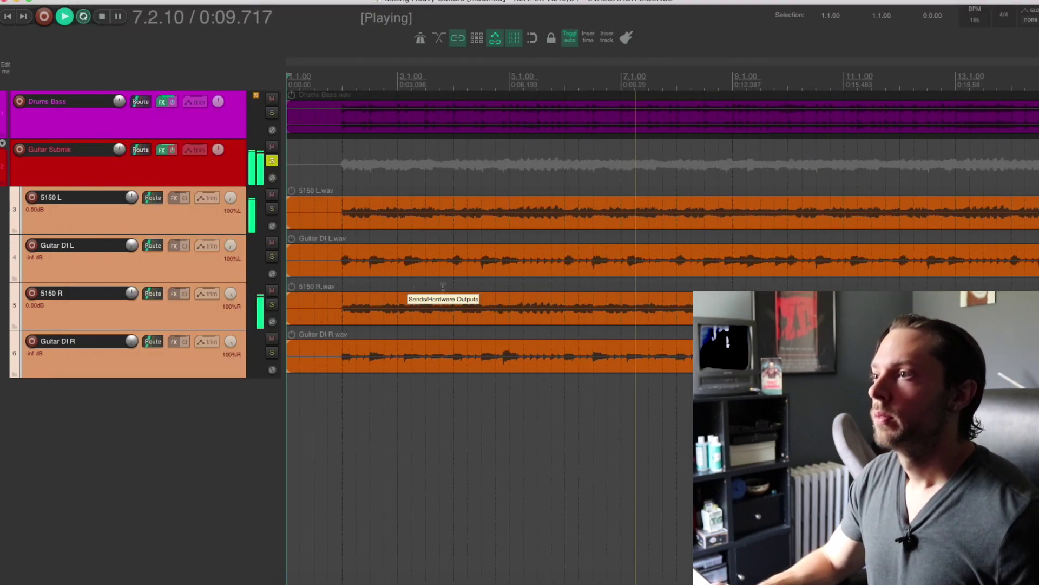
Stop playback at the start and bring the mixer of all tracks back up.
scroll(587, 320, down, 2)
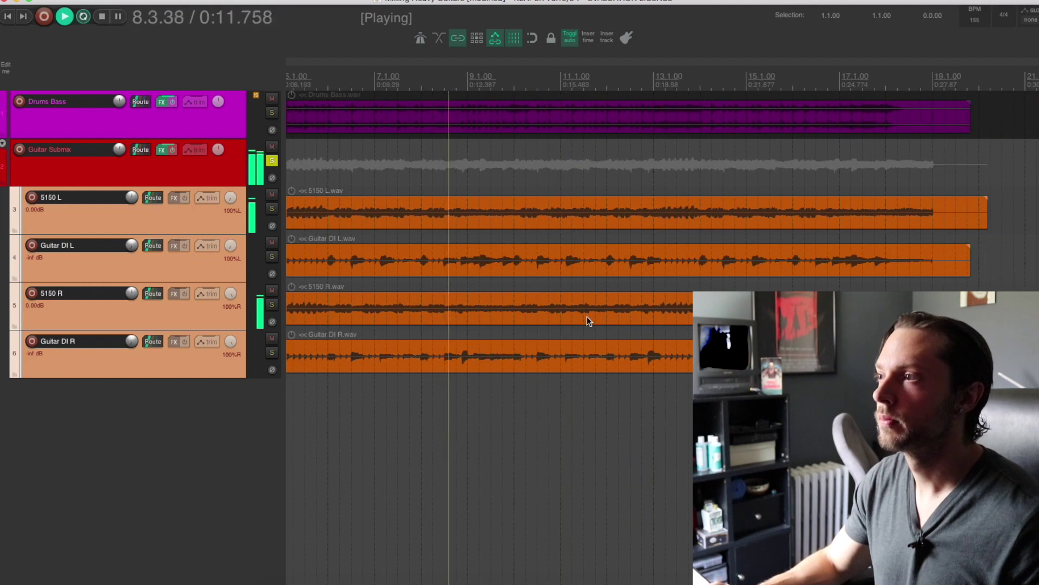
scroll(587, 316, left, 3)
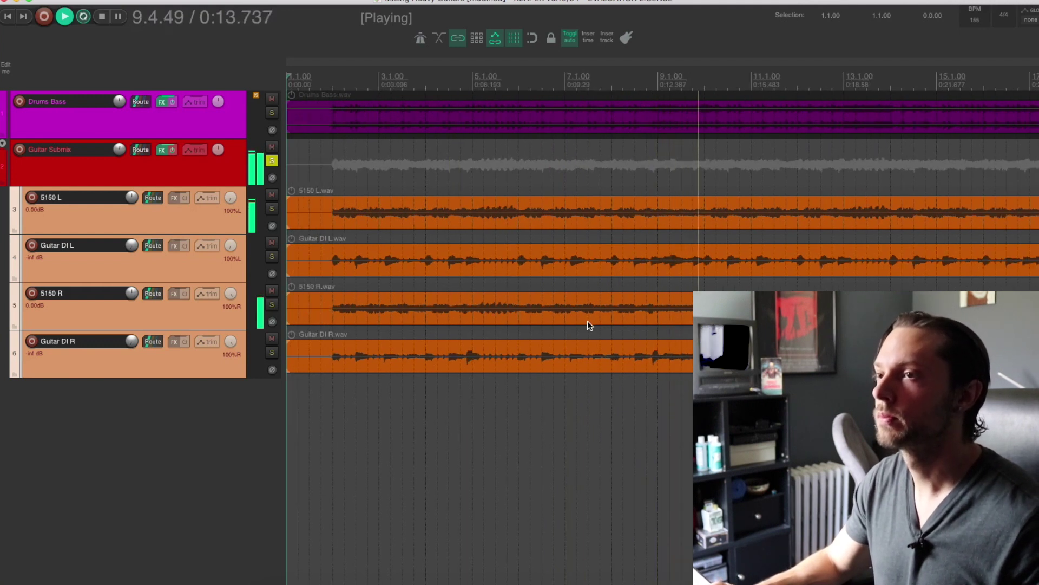
key(space)
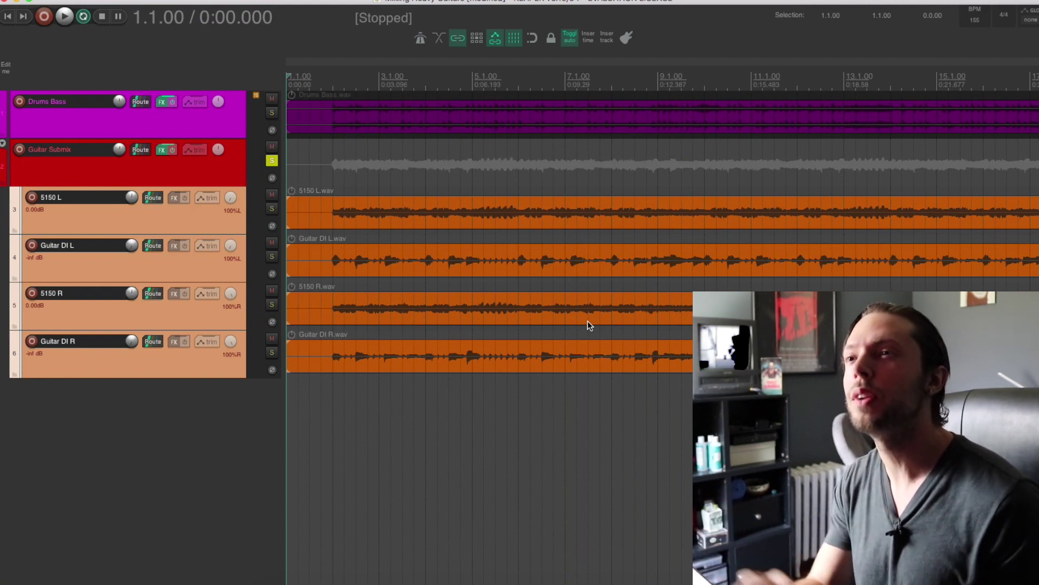
key(ctrl+m)
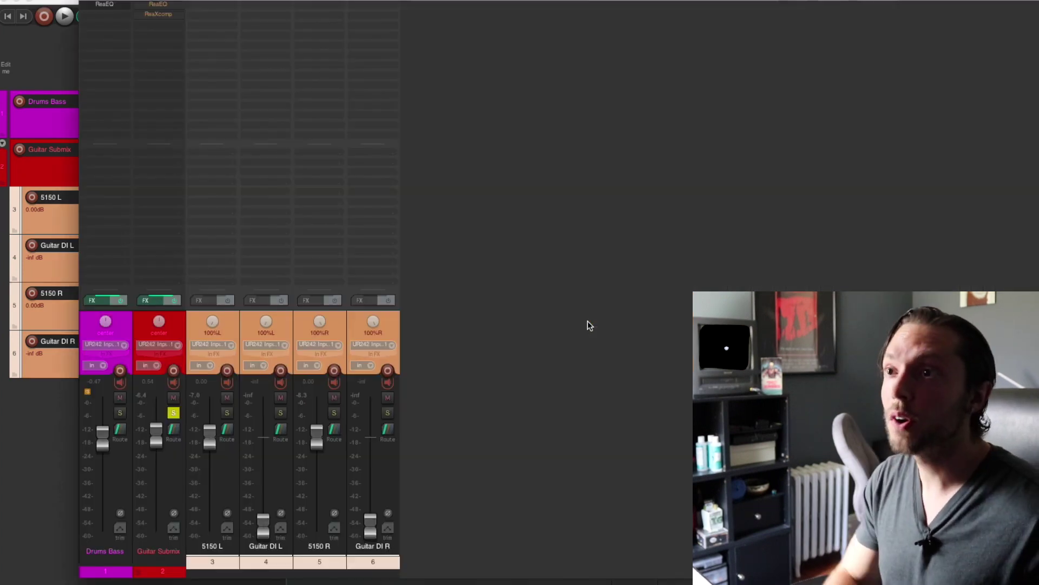
Open the Guitar Submix ReaEQ and view band 1, the 80 Hz high pass.
click(159, 6)
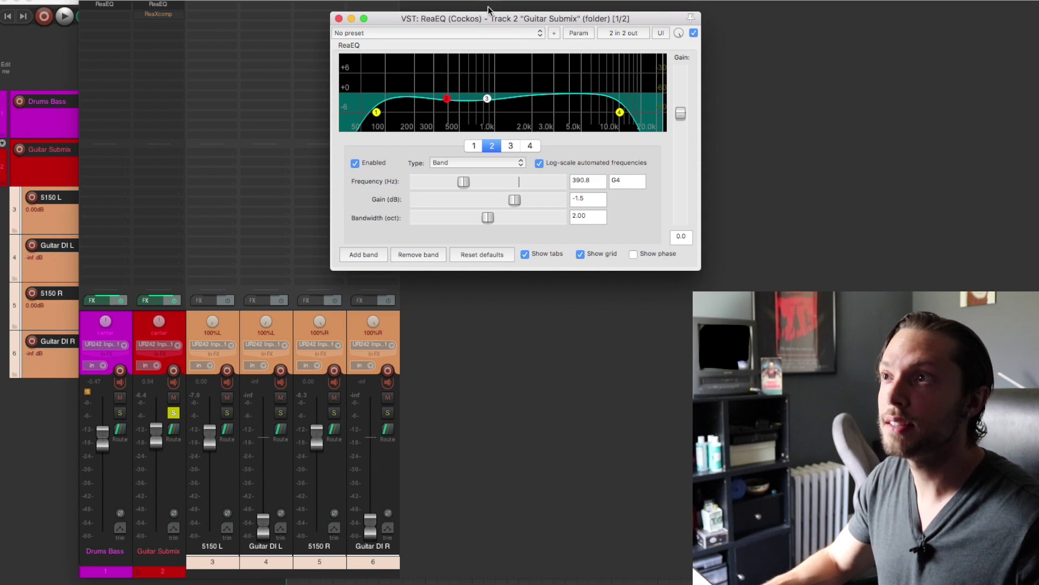
drag(487, 19, 494, 17)
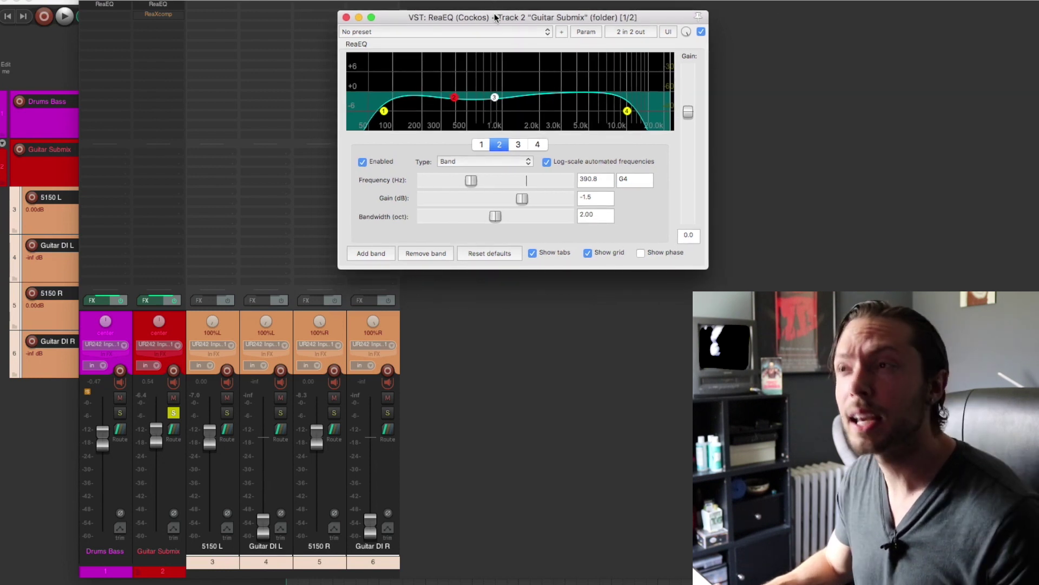
click(486, 146)
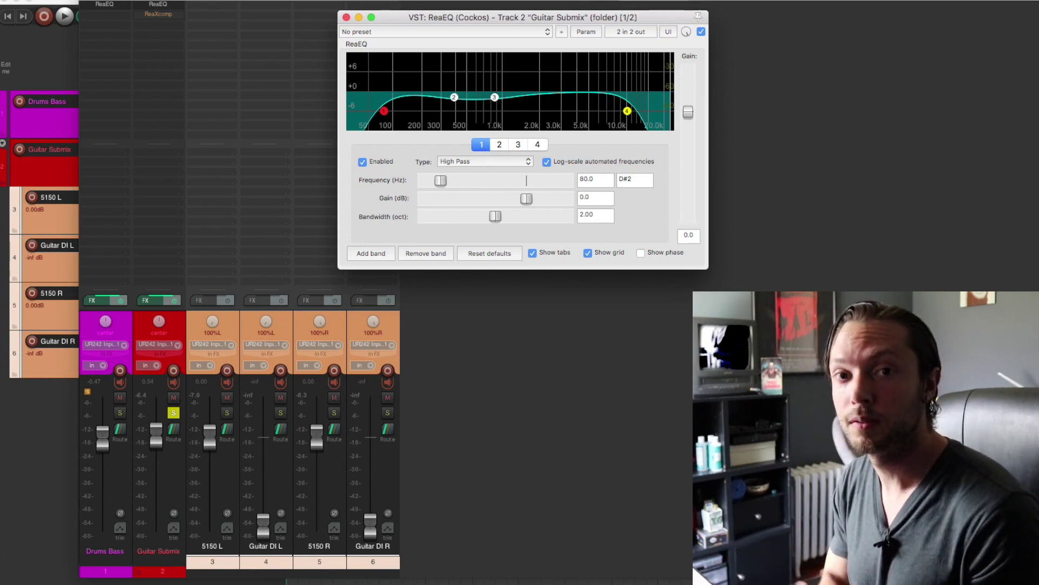
Check band 4's low pass, band 2 at 390.8 Hz, and band 3 at 867.3 Hz, -1.5 dB, then play.
click(537, 145)
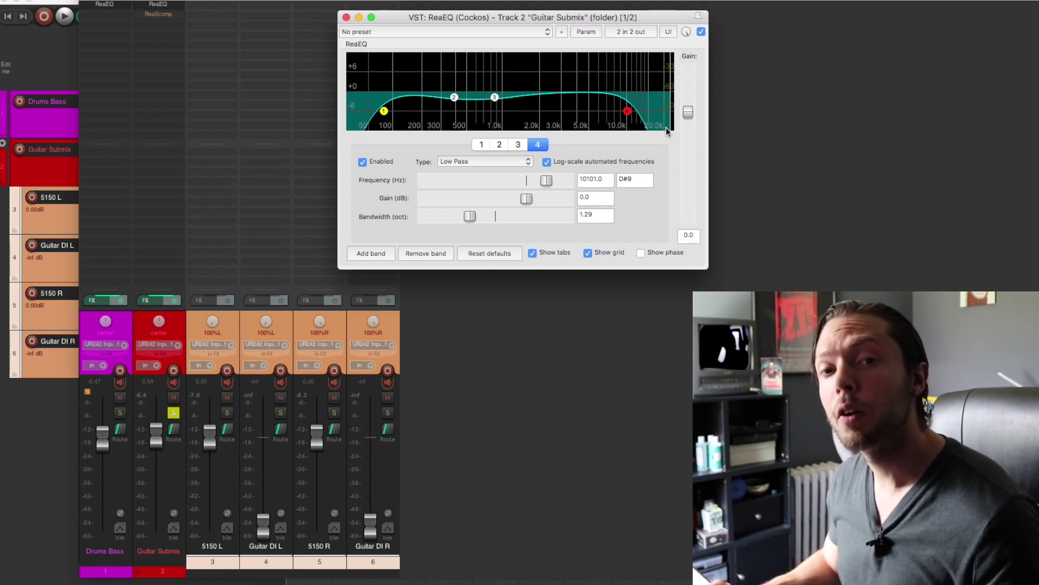
click(500, 145)
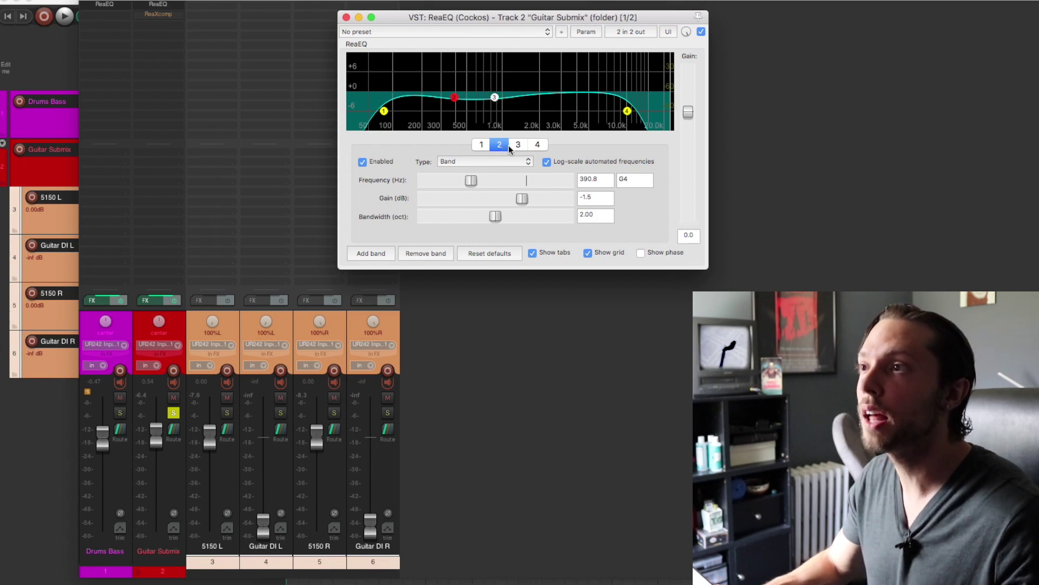
click(513, 145)
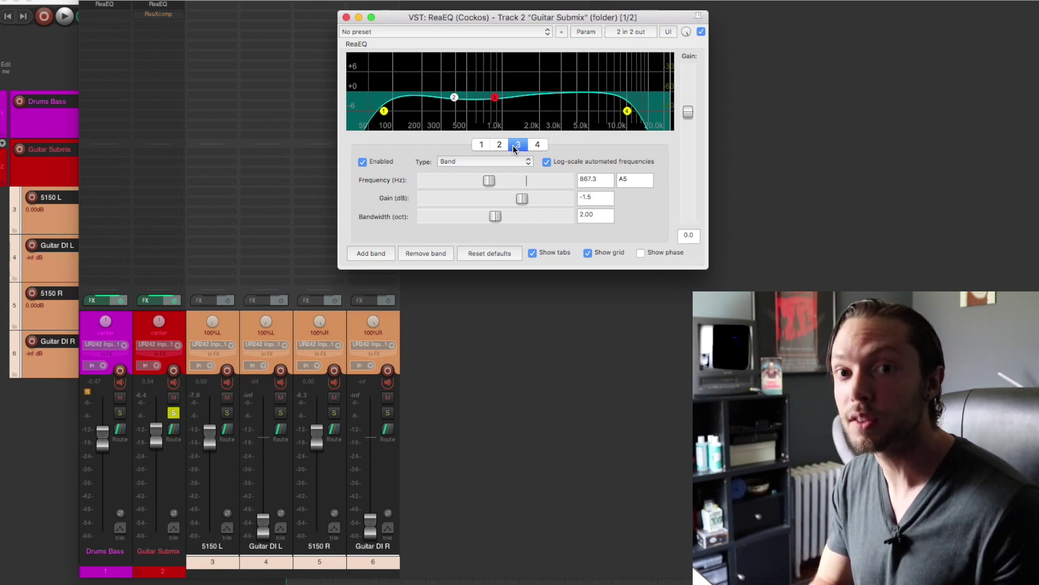
key(space)
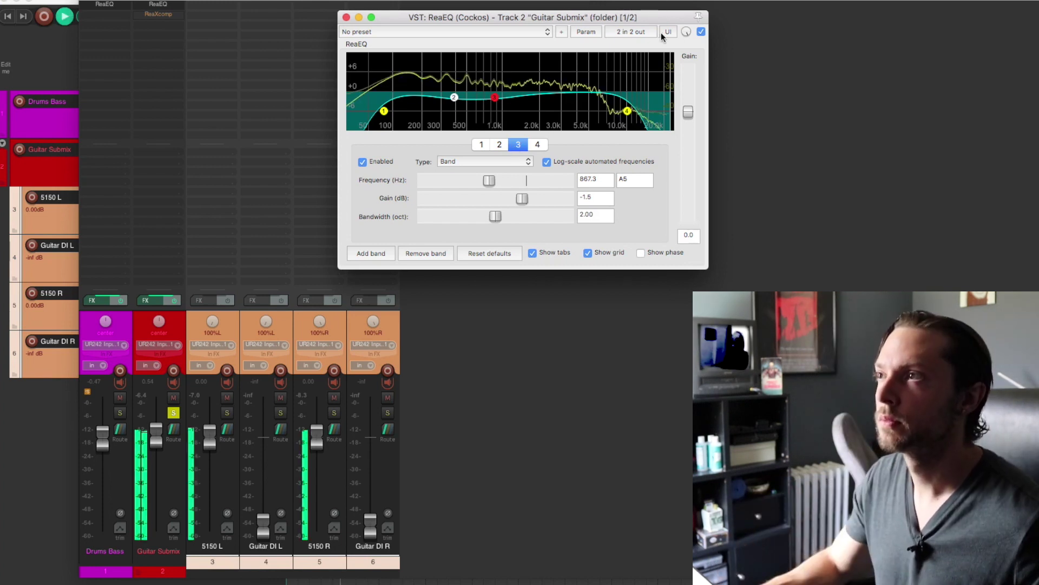
click(701, 32)
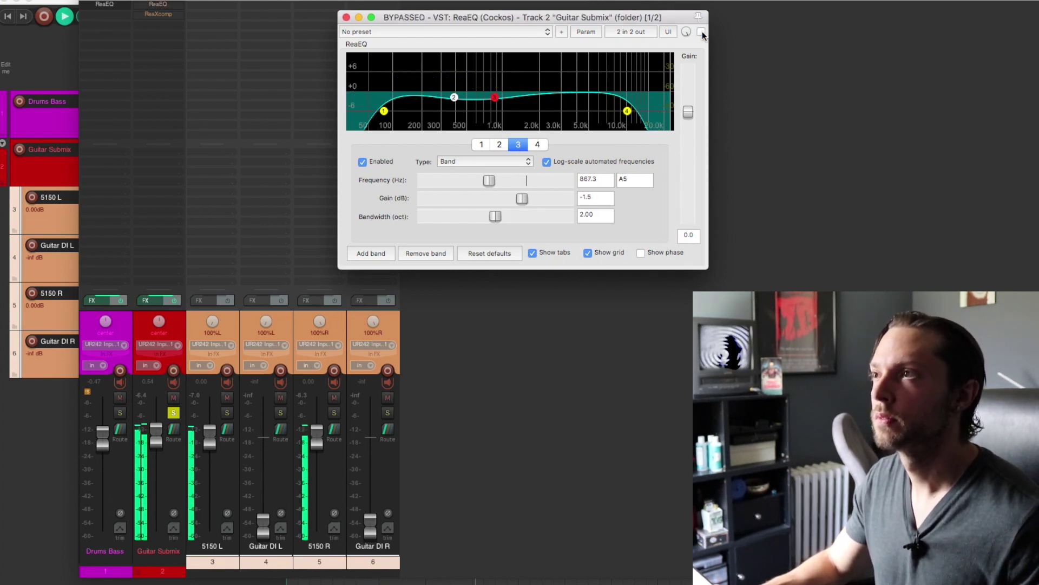
click(701, 32)
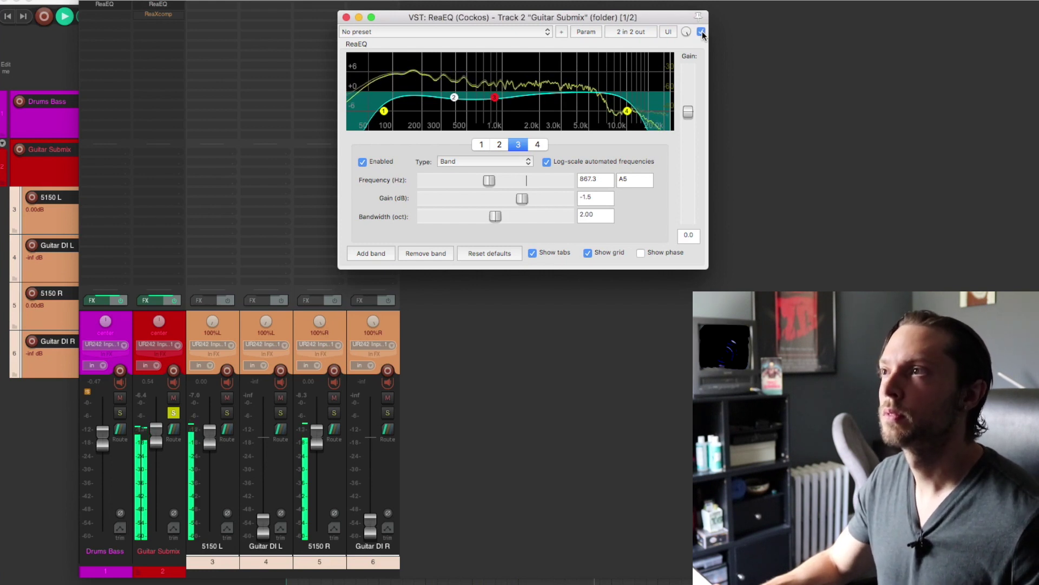
click(701, 32)
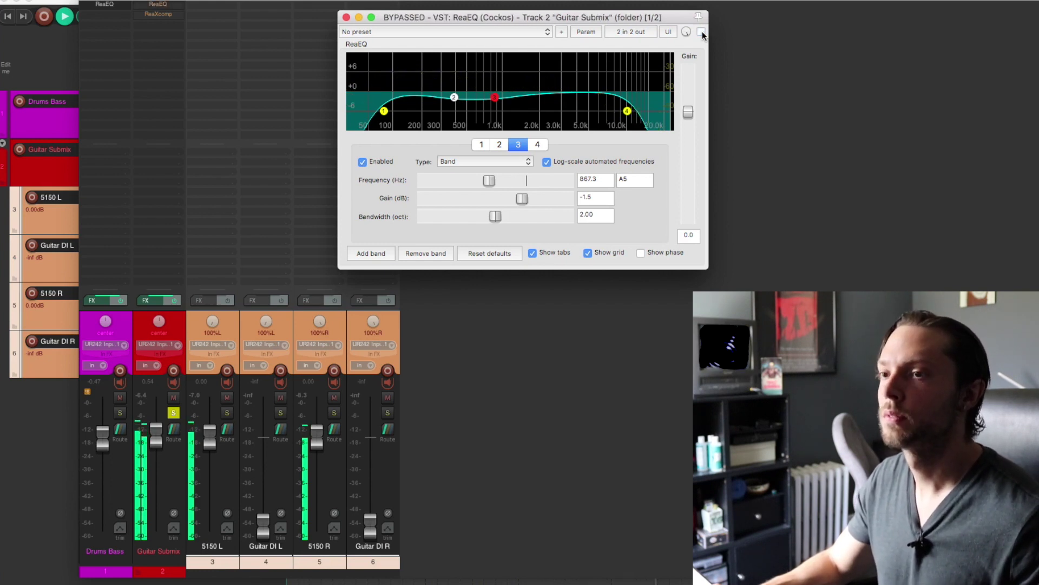
click(701, 32)
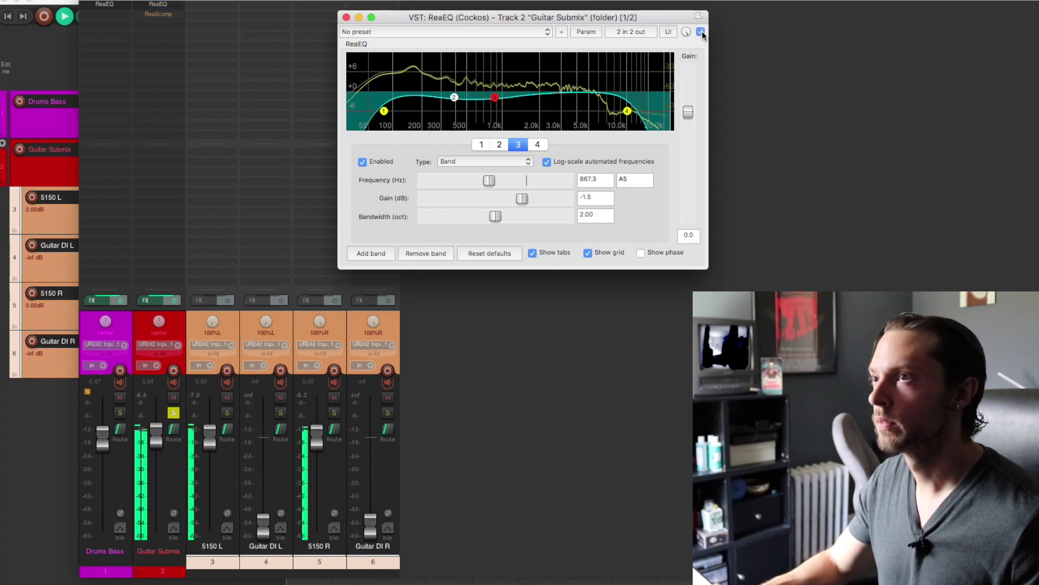
click(701, 32)
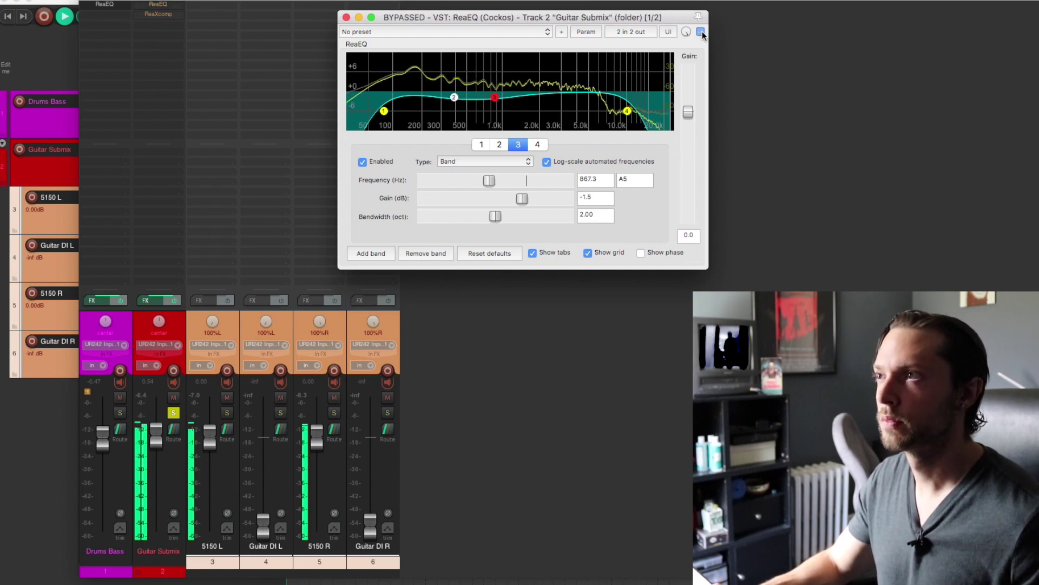
click(701, 32)
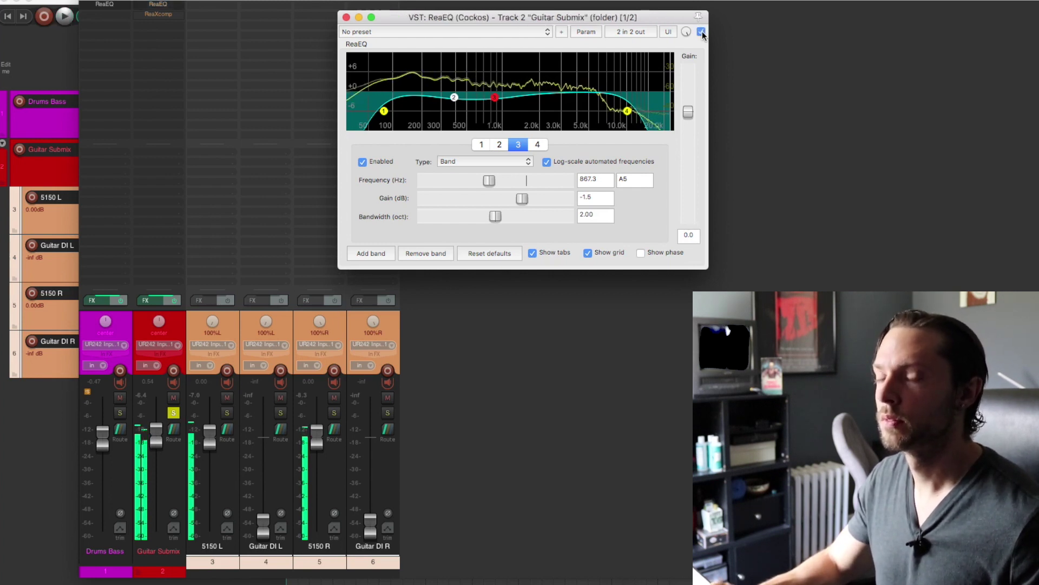
key(space)
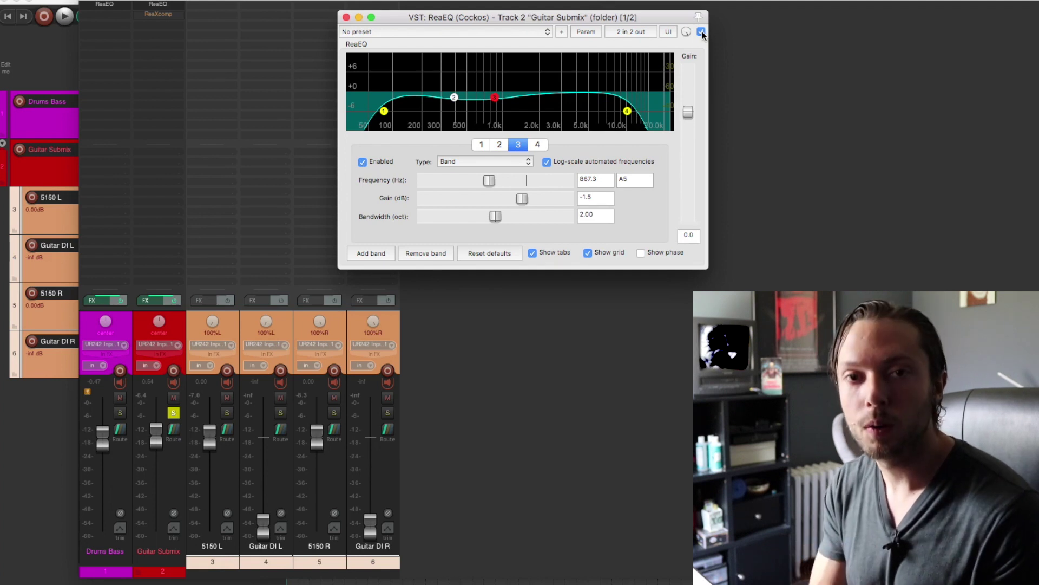
key(Escape)
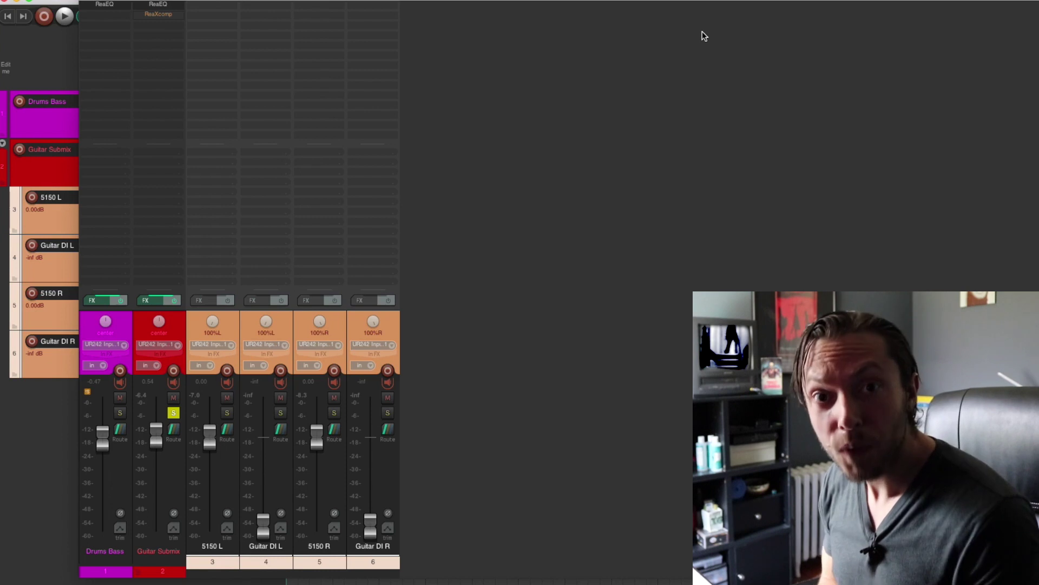
Open Guitar Submix ReaXcomp, check bands 3 and 4, then show band 2 (250 Hz, -18 dB, 2.5:1) and play.
click(158, 15)
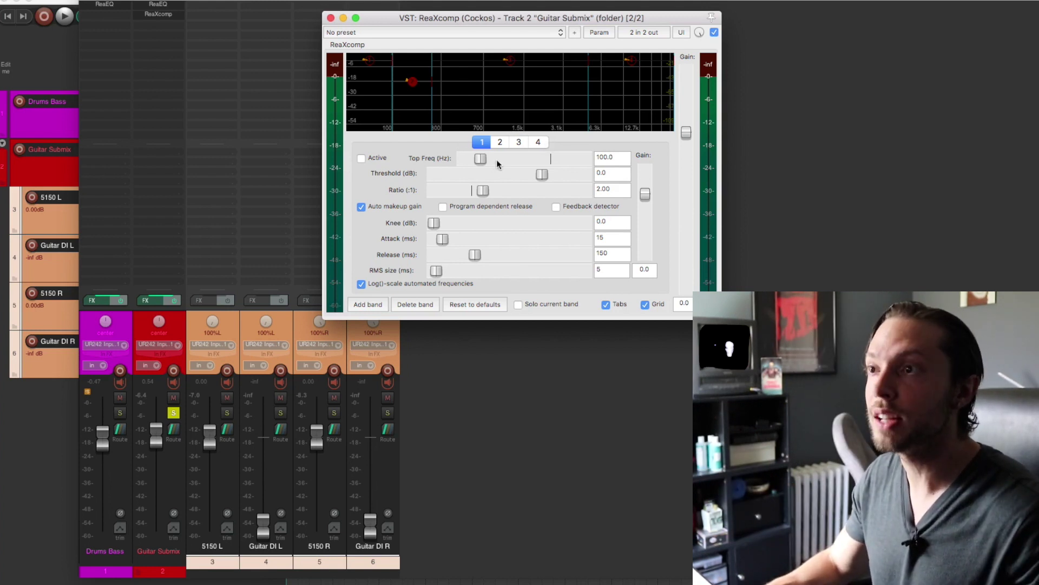
click(519, 143)
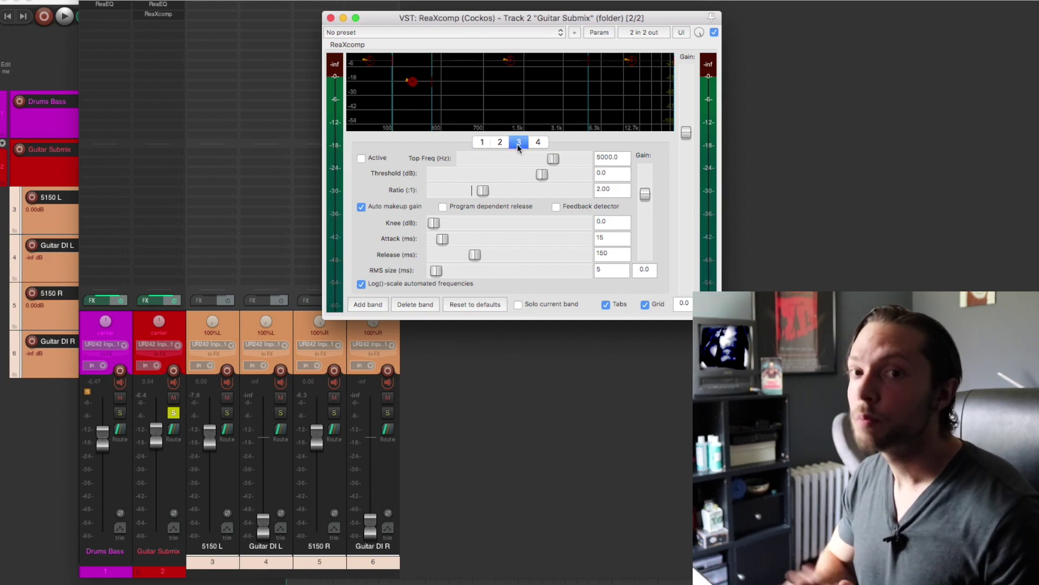
click(538, 143)
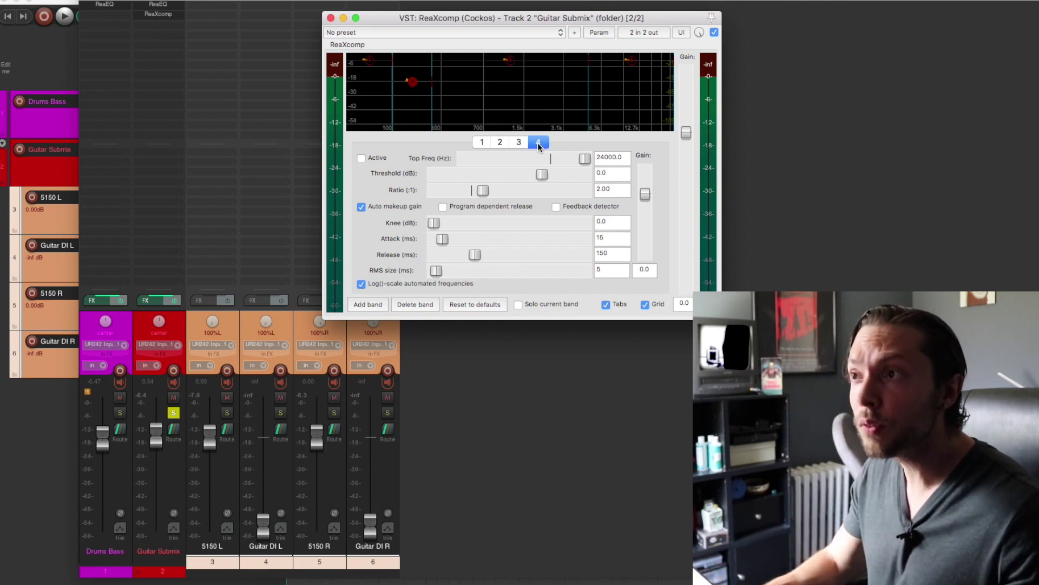
click(500, 142)
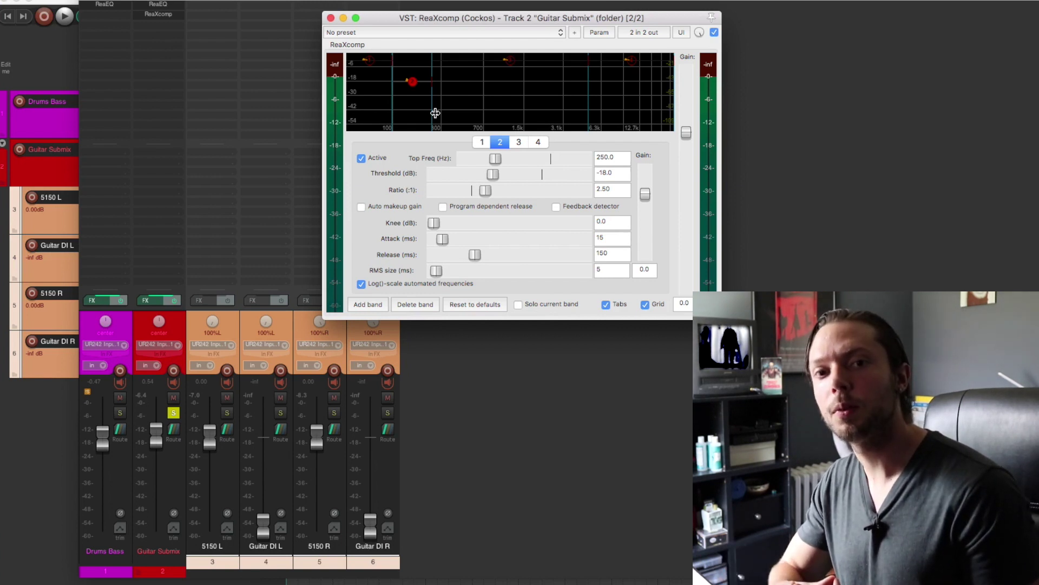
key(space)
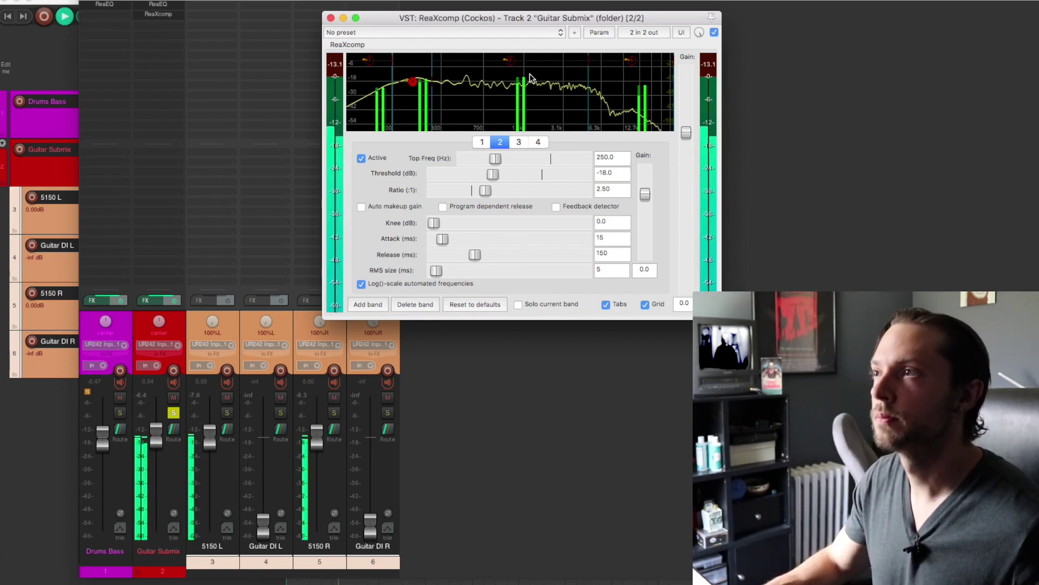
click(713, 31)
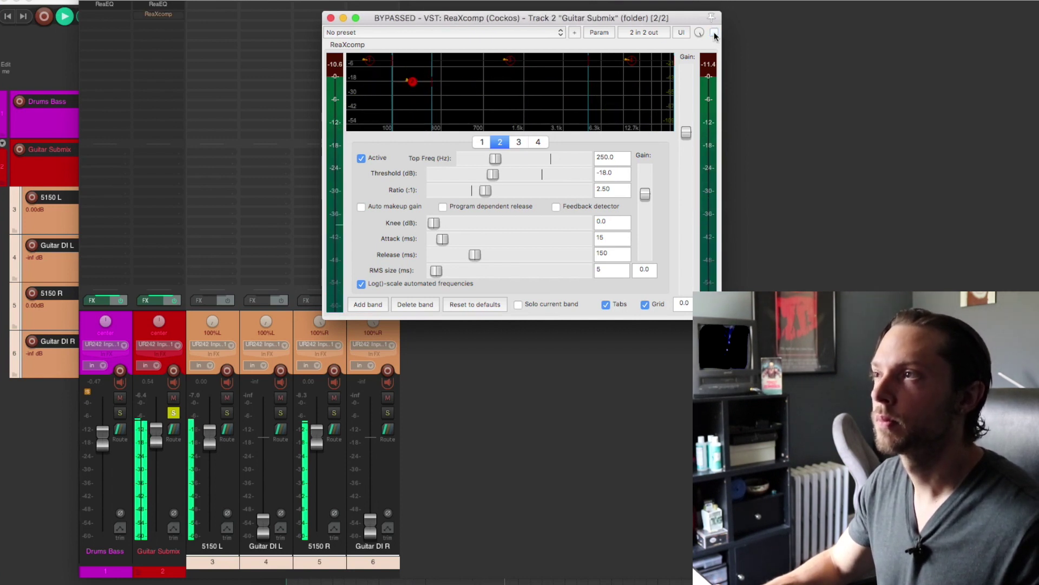
click(714, 33)
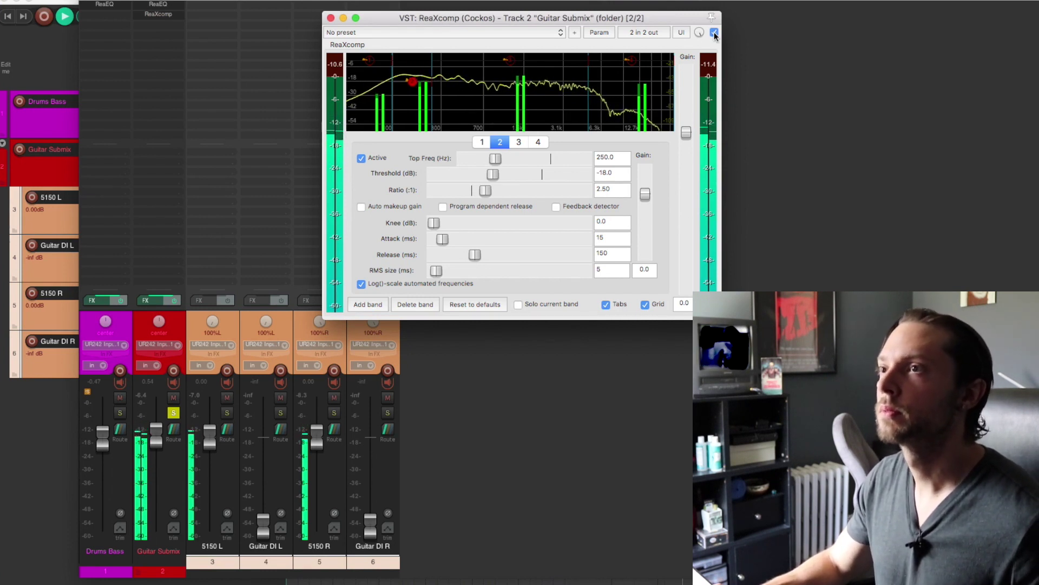
key(space)
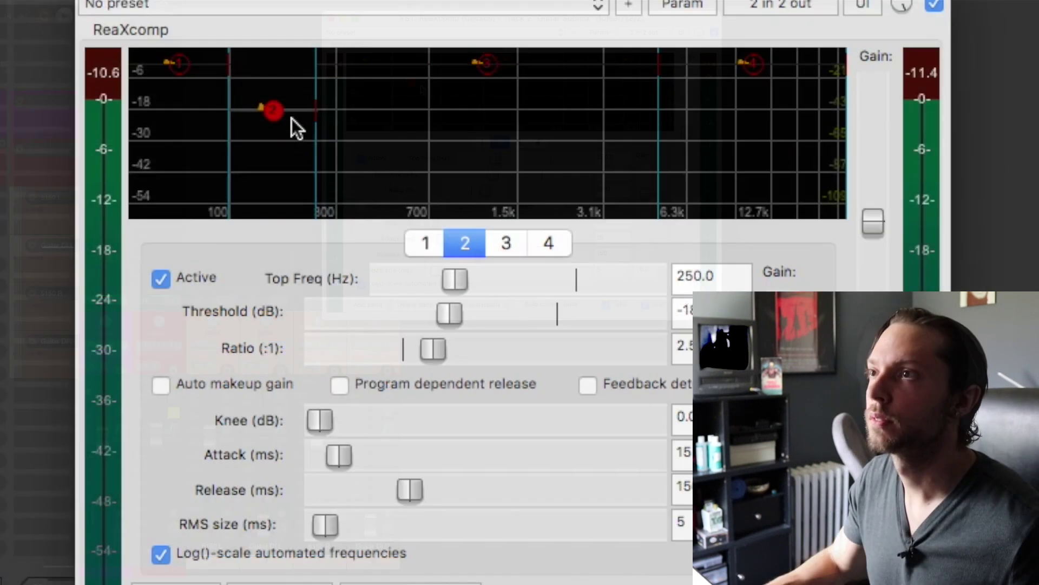
Play the mix briefly and stop it again.
key(space)
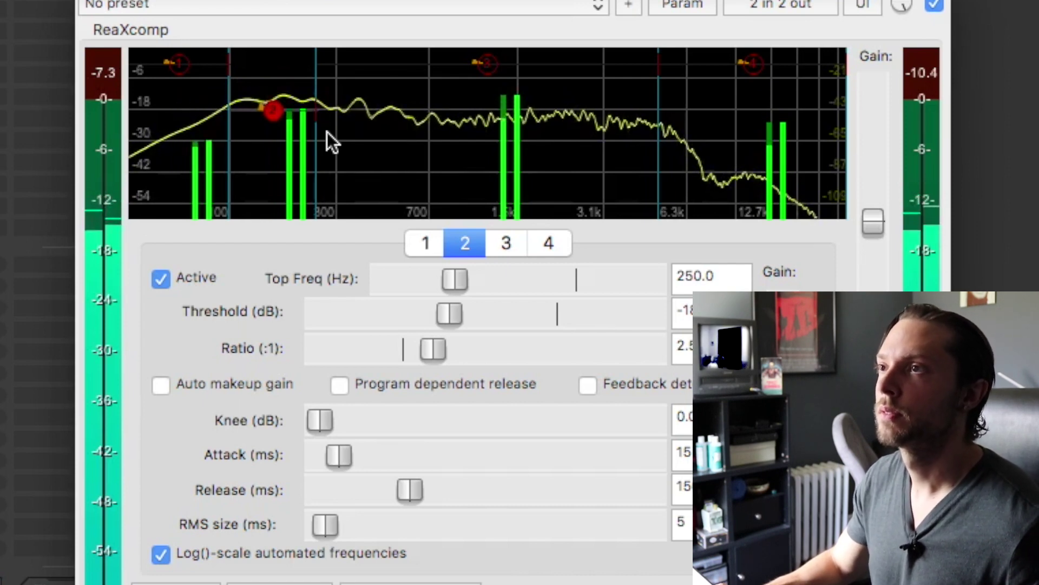
key(space)
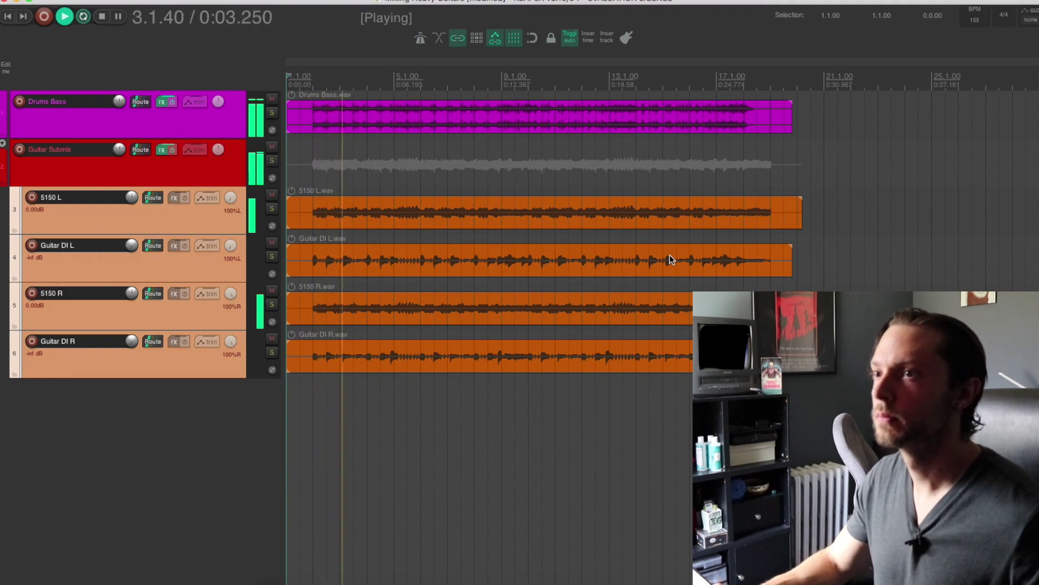
Open the Guitar Submix ReaEQ and ReaXcomp windows from the mixer, then hide the mixer.
key(super+m)
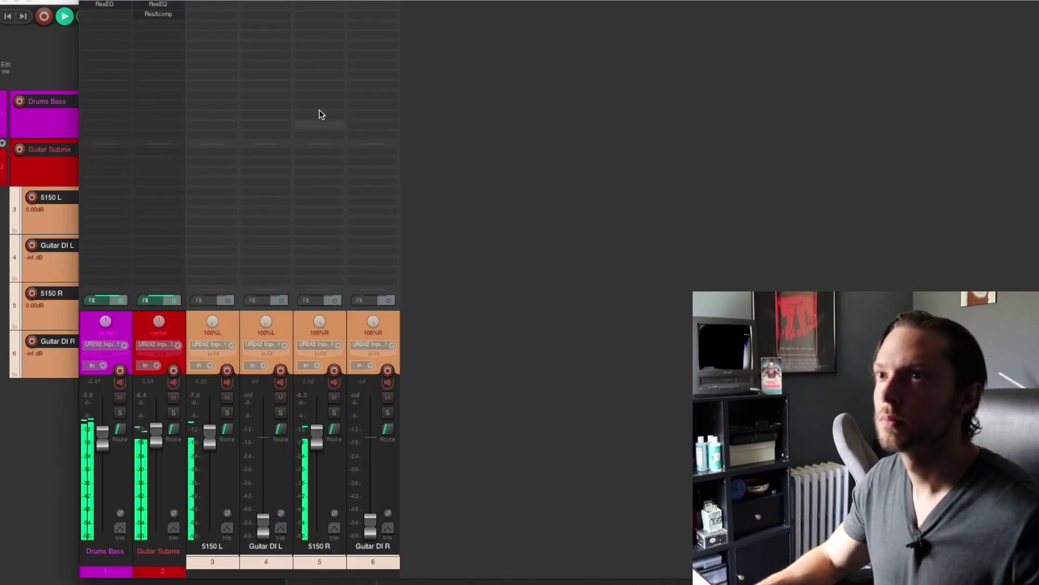
click(164, 7)
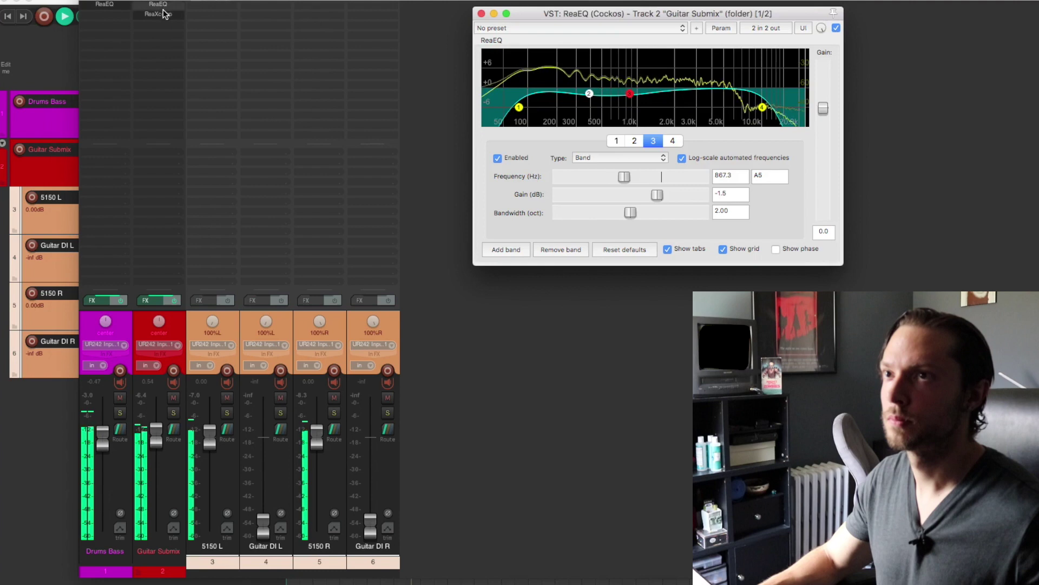
click(163, 13)
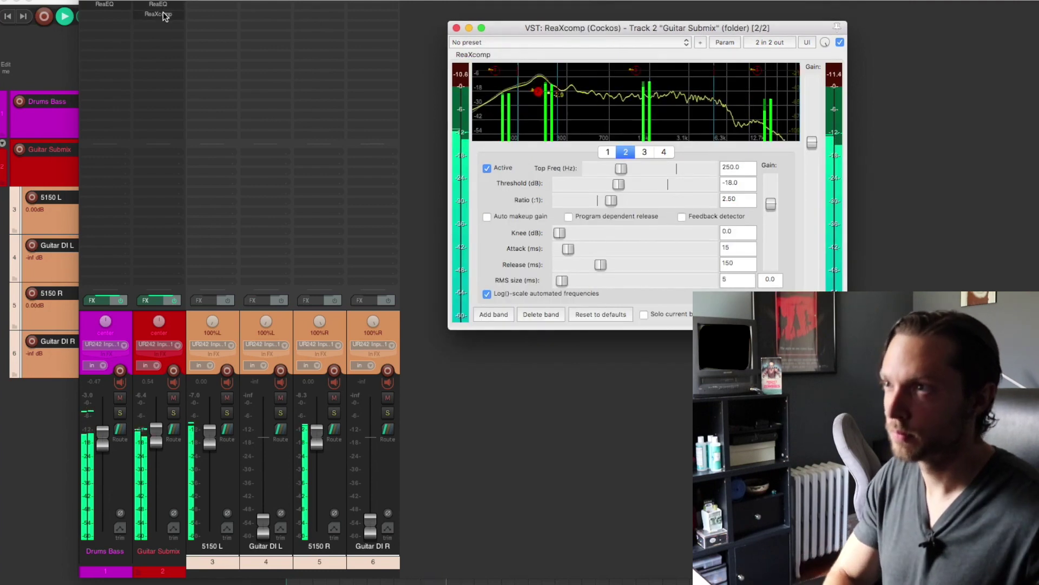
key(super+m)
Place ReaXcomp and ReaEQ side by side and stop playback at 0:00.000.
drag(525, 26, 305, 23)
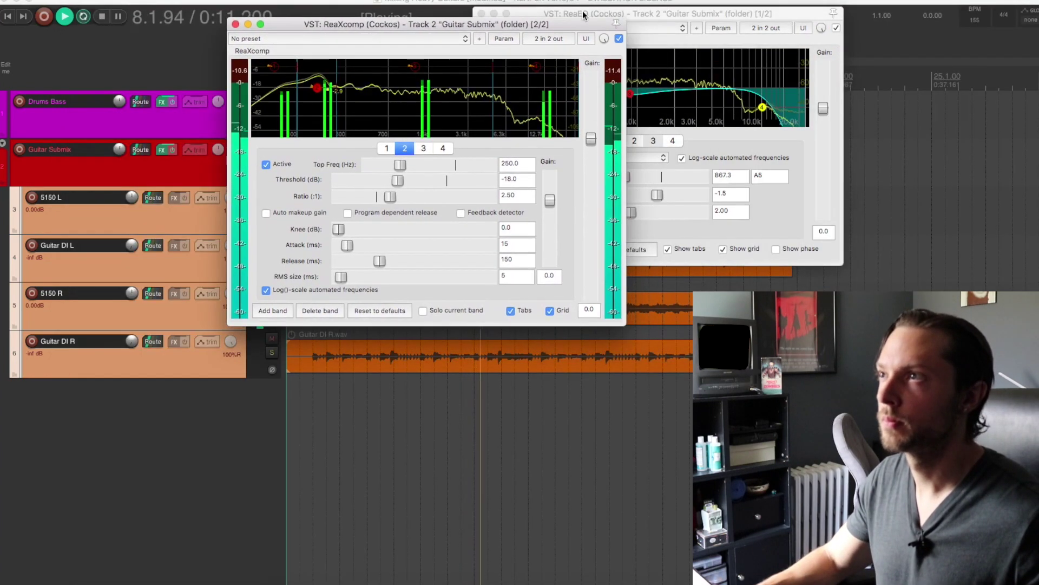
drag(650, 13, 794, 25)
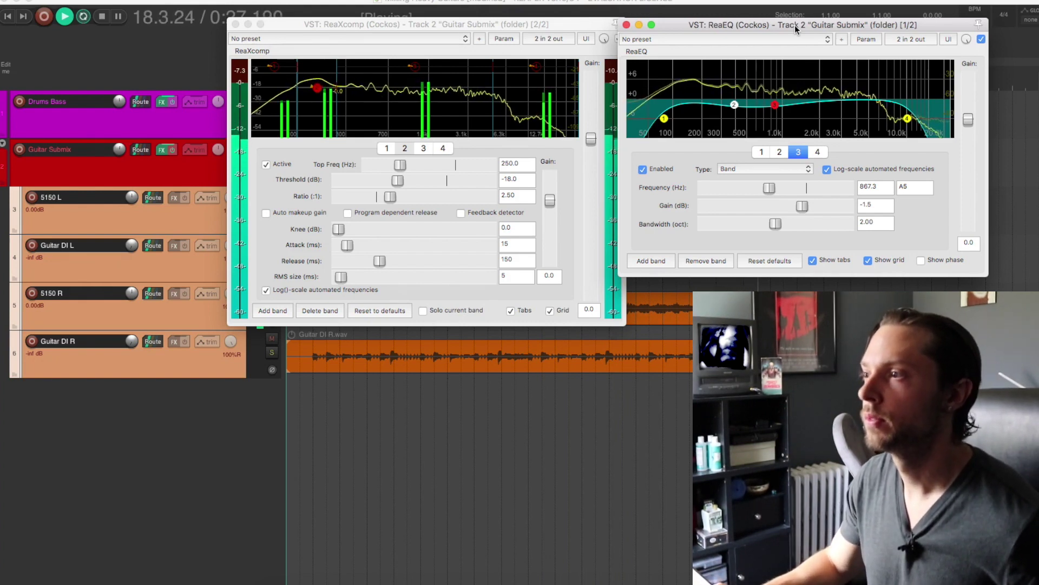
key(space)
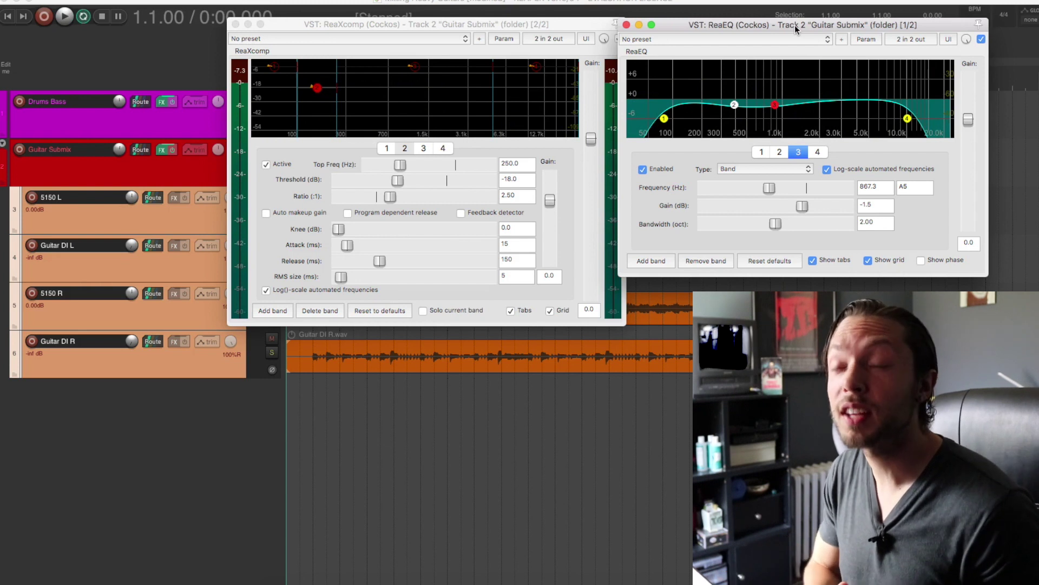